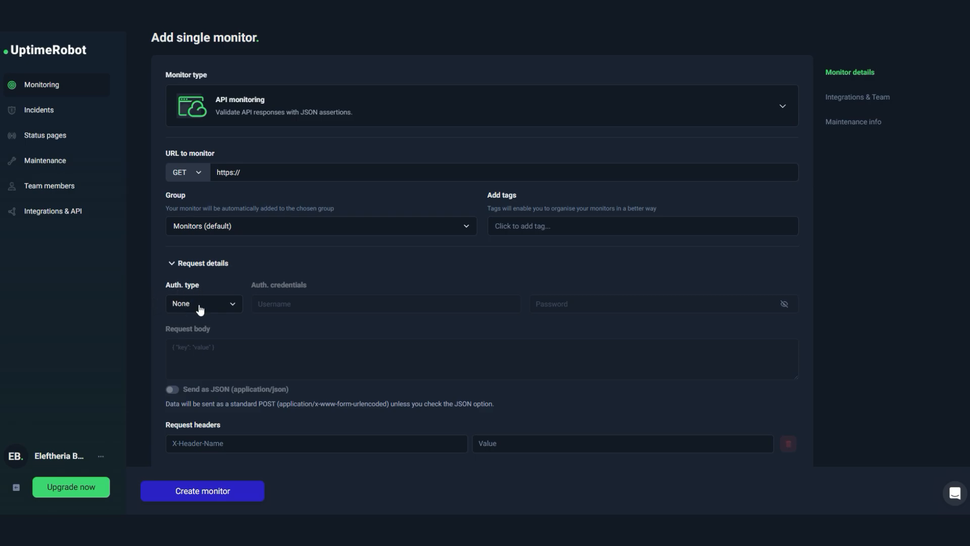
Check the available authentication types and change the request method to POST.
click(233, 307)
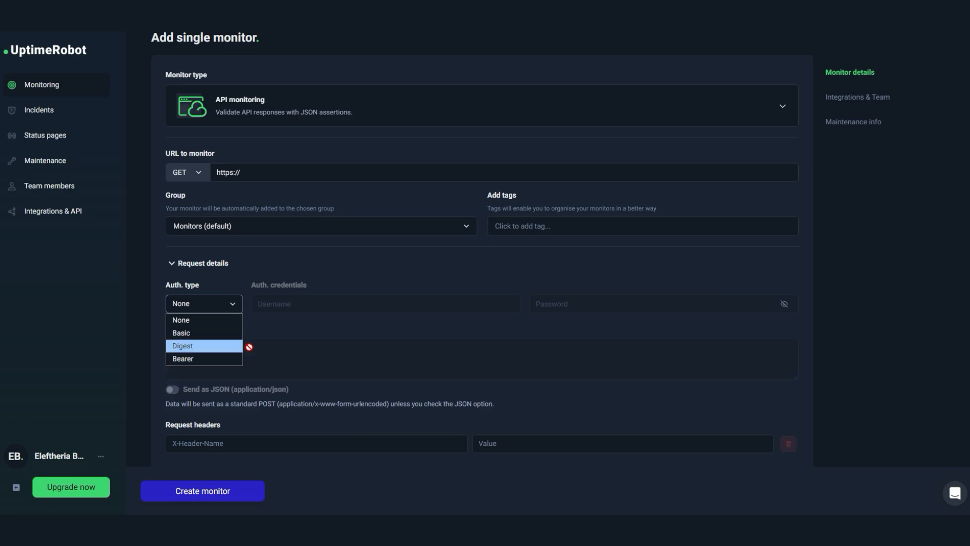
click(287, 326)
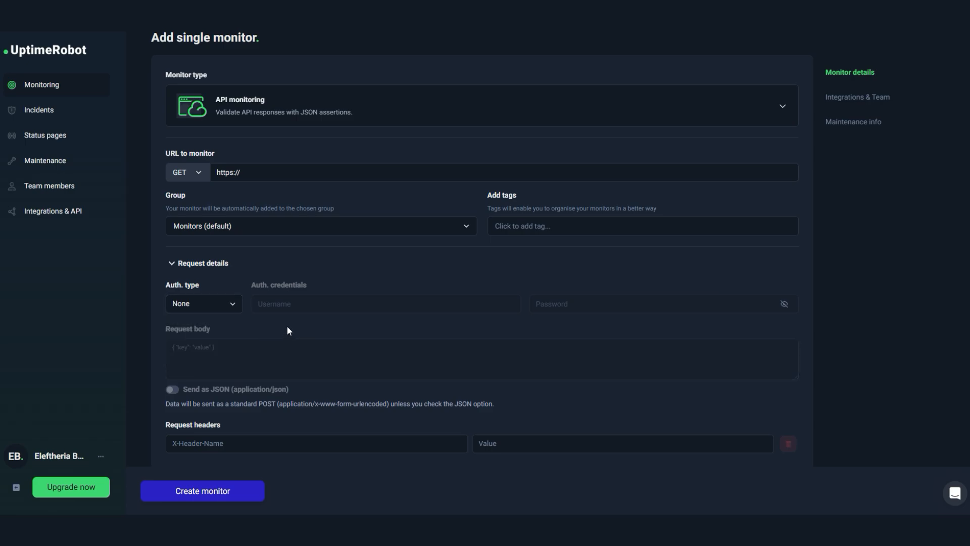
click(203, 177)
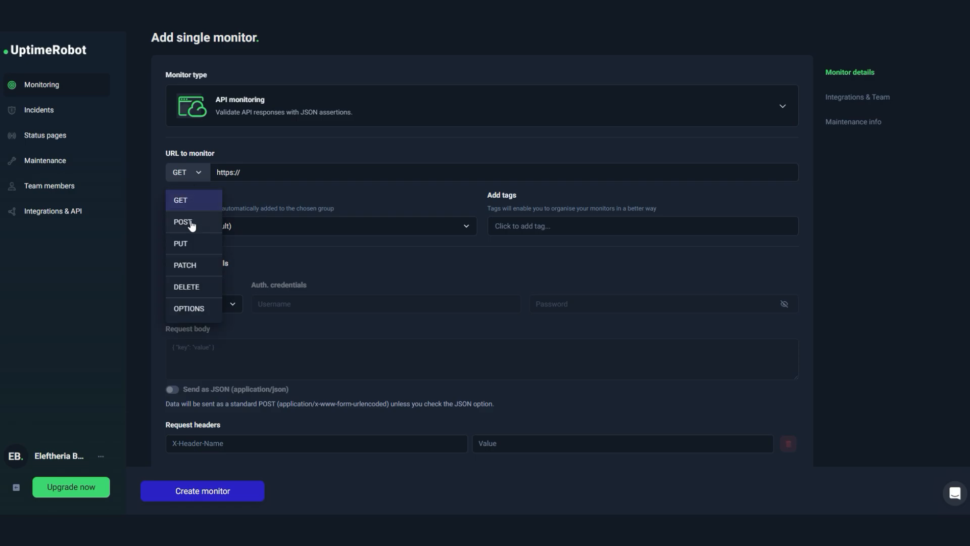
click(191, 222)
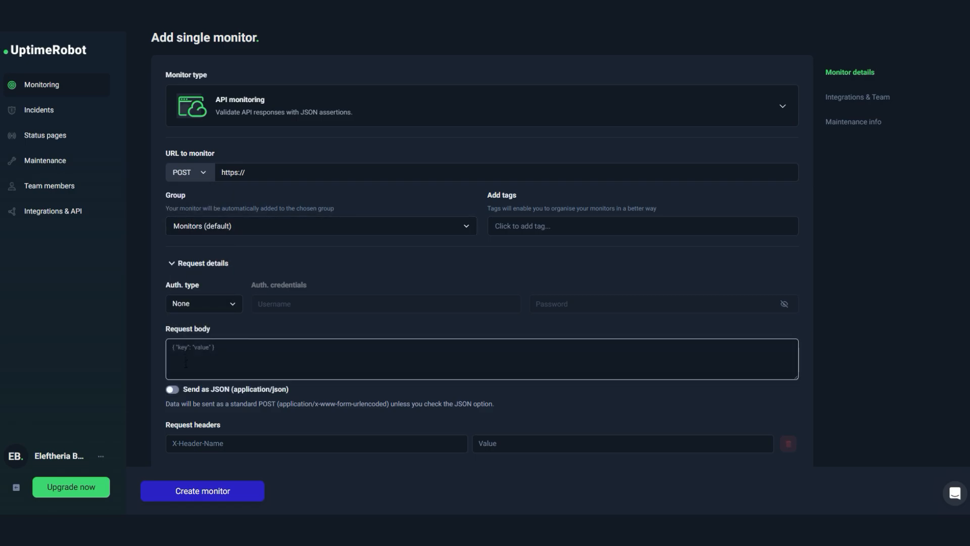
Enable sending the request body as JSON, turn it off again, and focus the request header name.
click(177, 393)
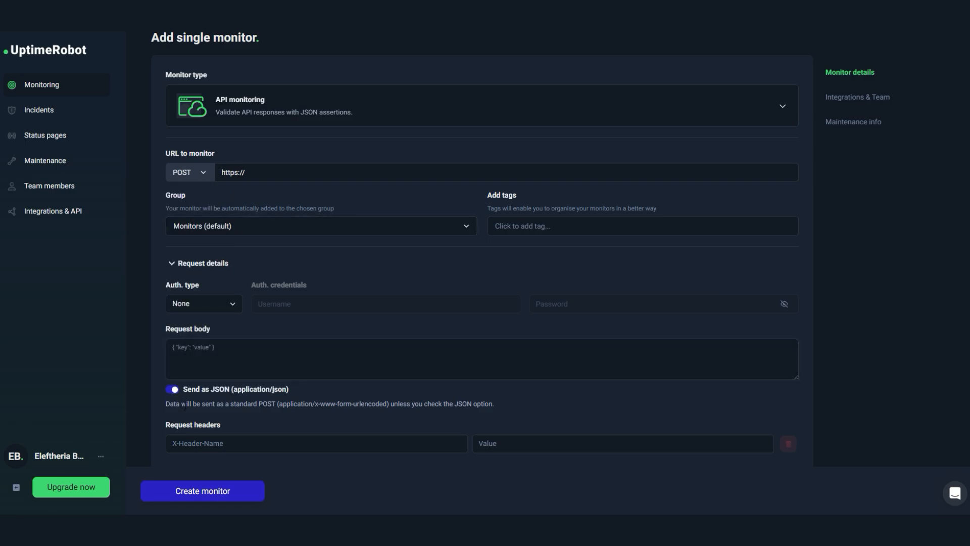
scroll(183, 395, down, 2)
click(172, 286)
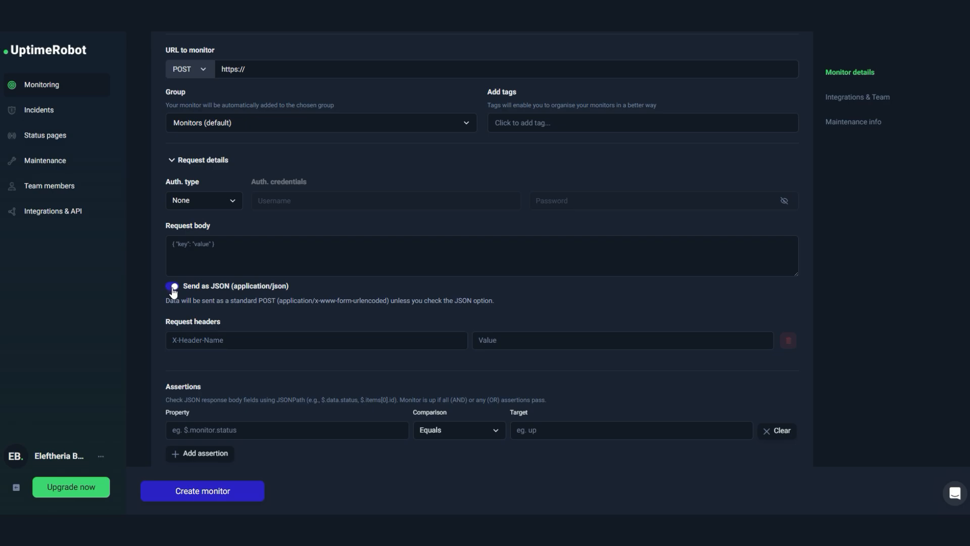
click(193, 339)
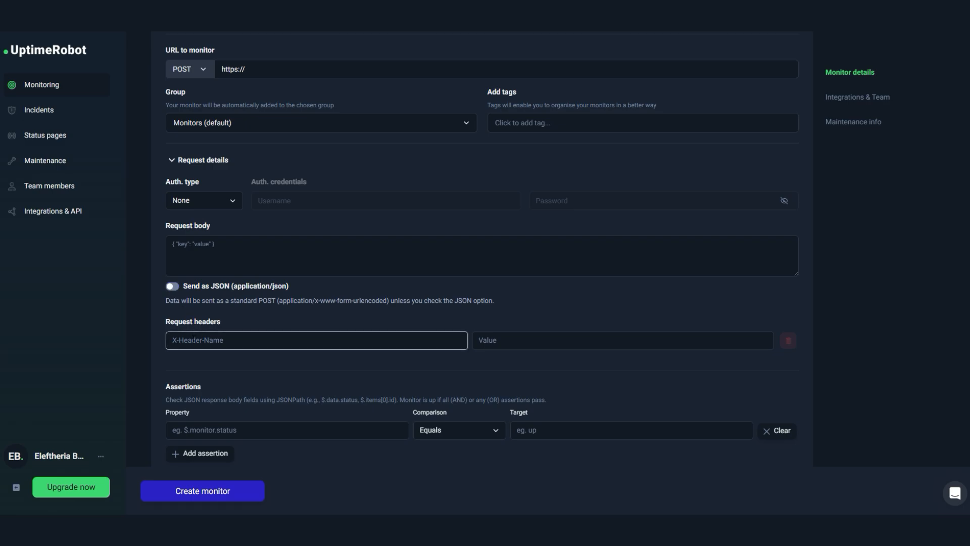
Examine the assertion's property, comparison options and target in the Assertions section.
scroll(205, 372, down, 2)
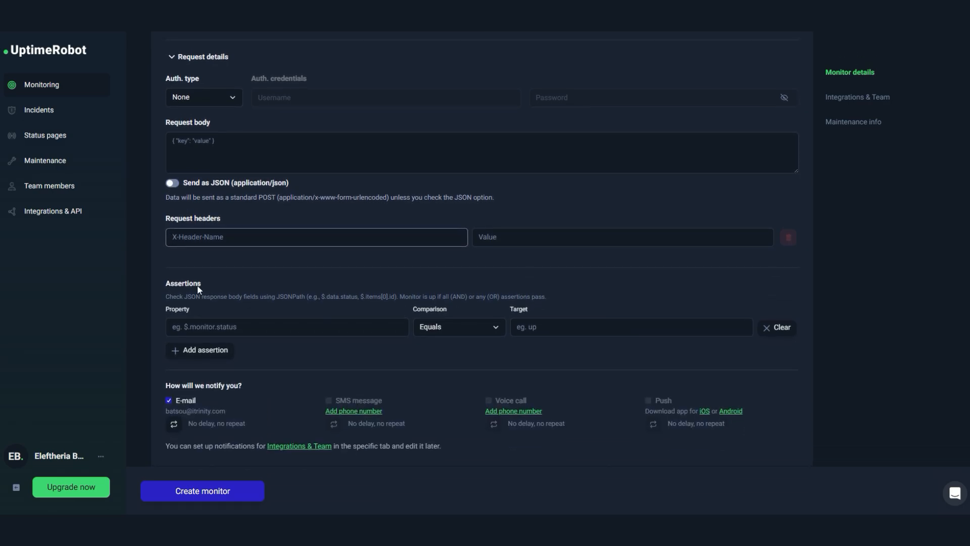
drag(199, 285, 167, 285)
click(161, 305)
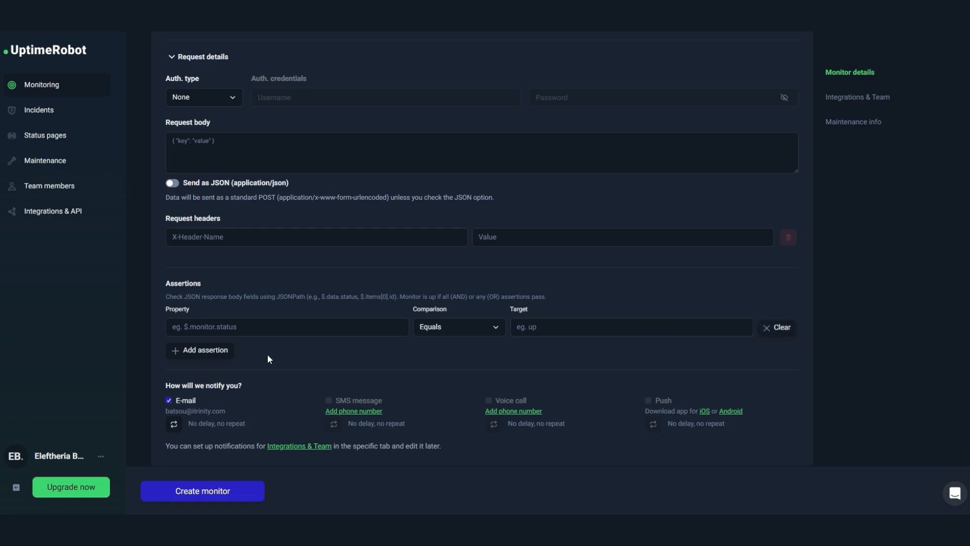
click(279, 328)
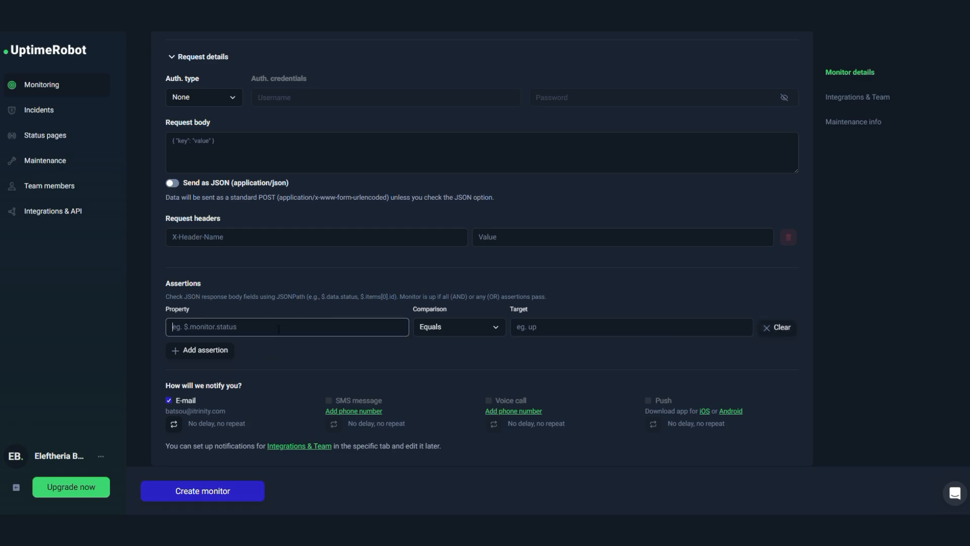
click(446, 327)
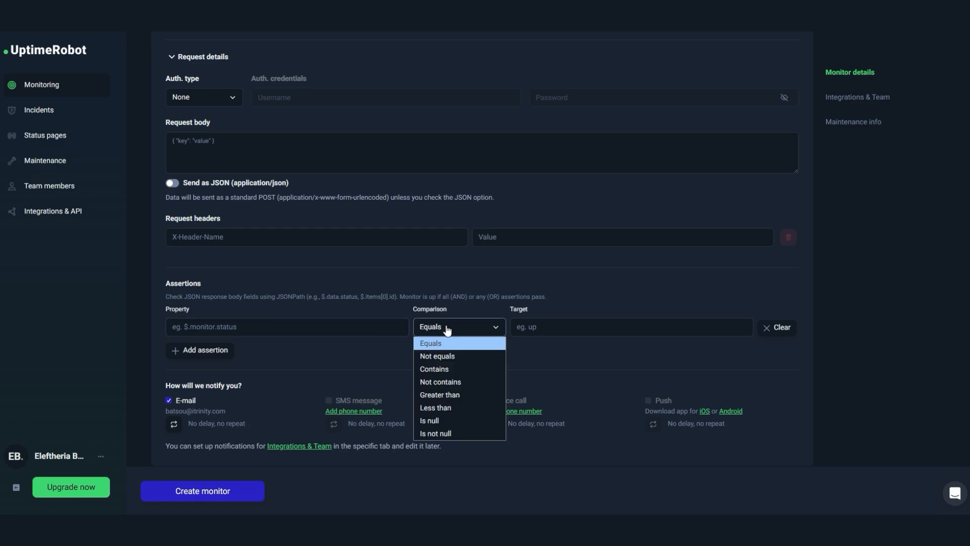
click(549, 322)
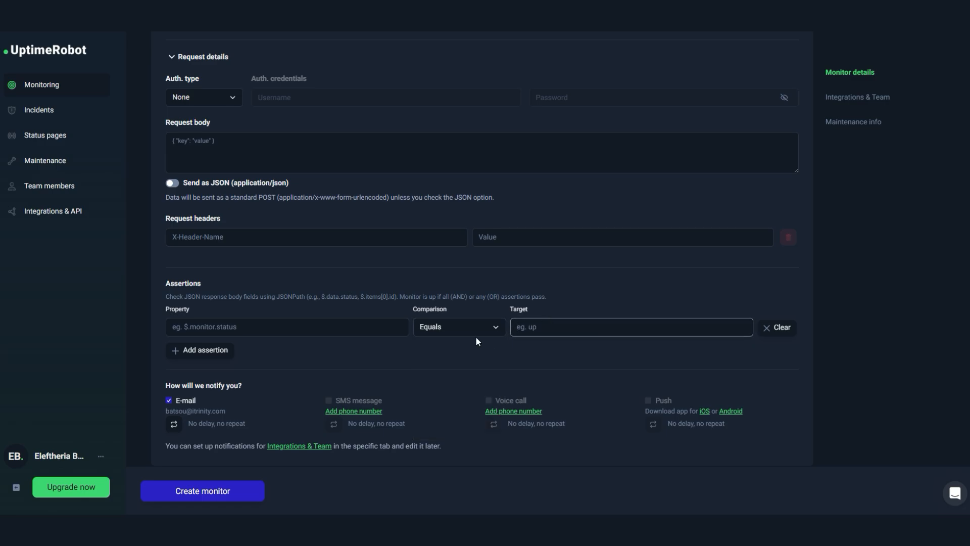
Add three more assertion rows and combine all assertions with OR.
click(199, 350)
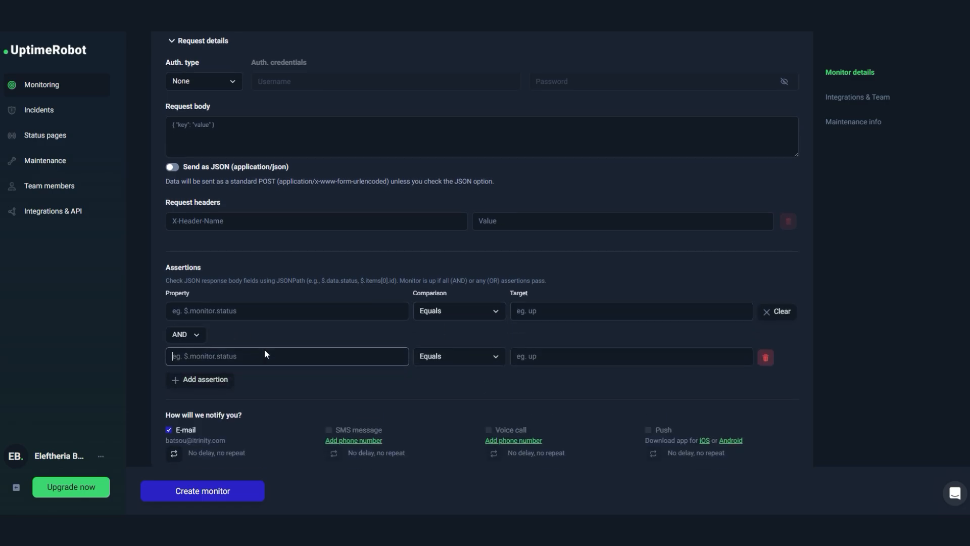
click(198, 343)
click(201, 389)
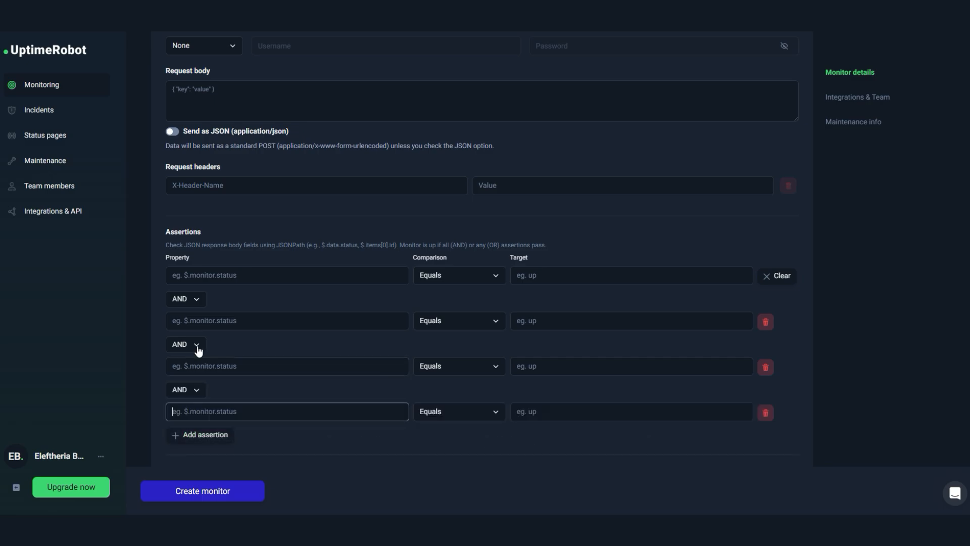
click(199, 347)
click(192, 372)
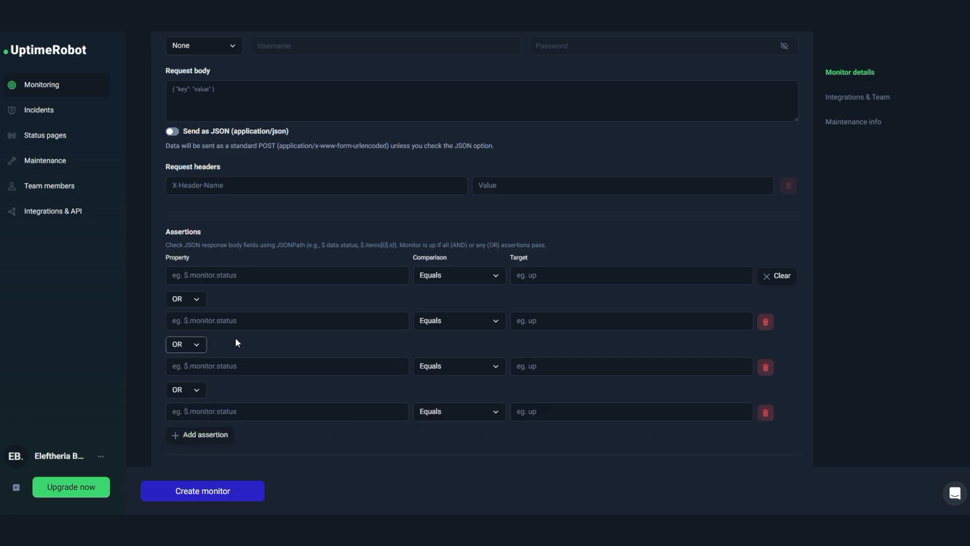
scroll(235, 342, down, 1)
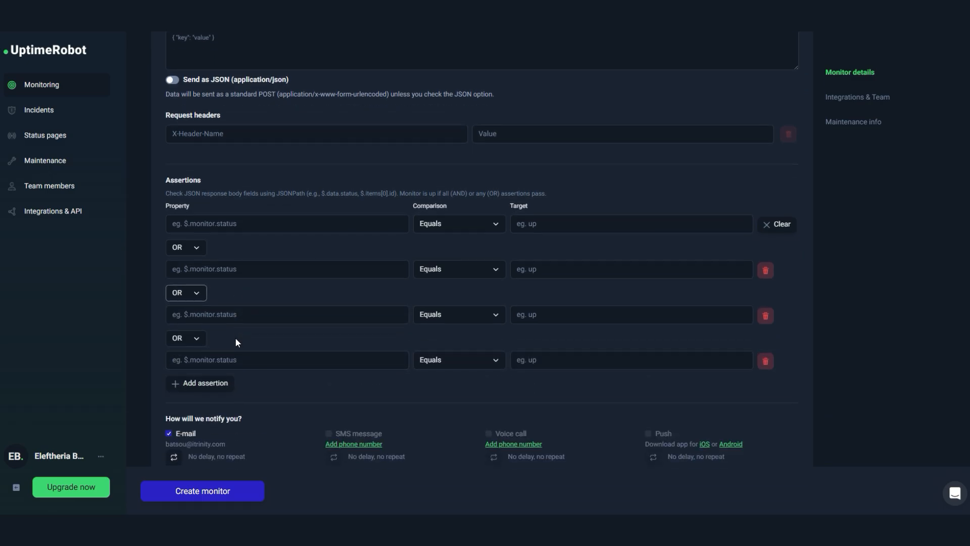
click(260, 362)
scroll(787, 283, down, 1)
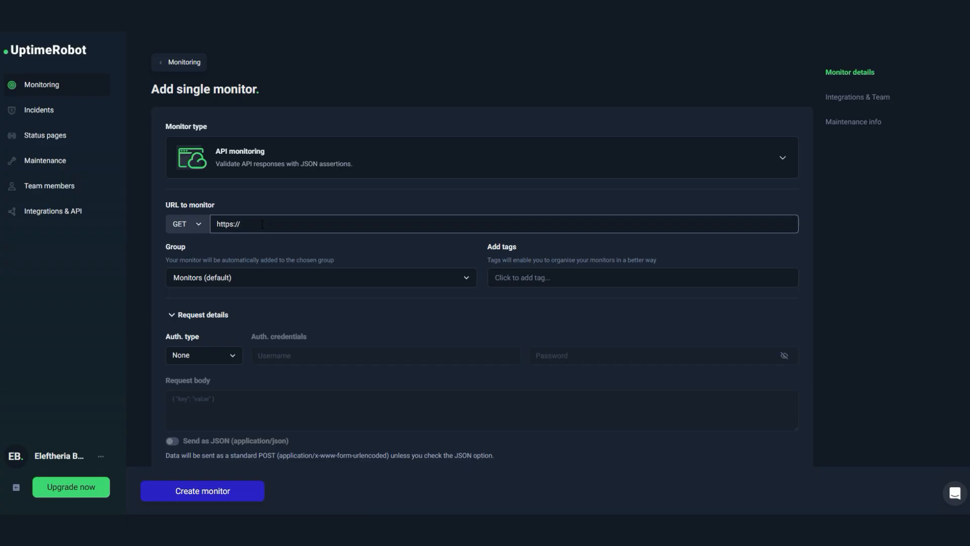
text(api.github.com)
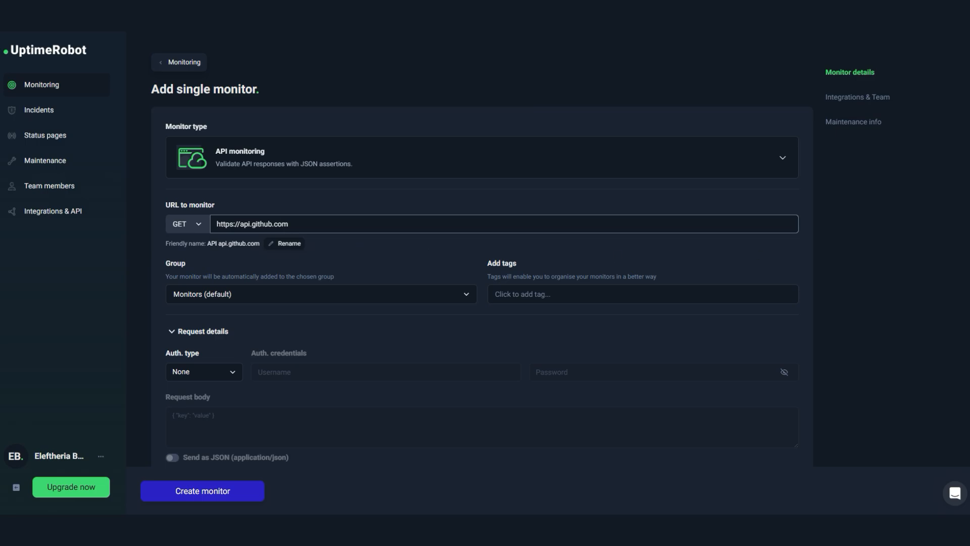
key(Tab)
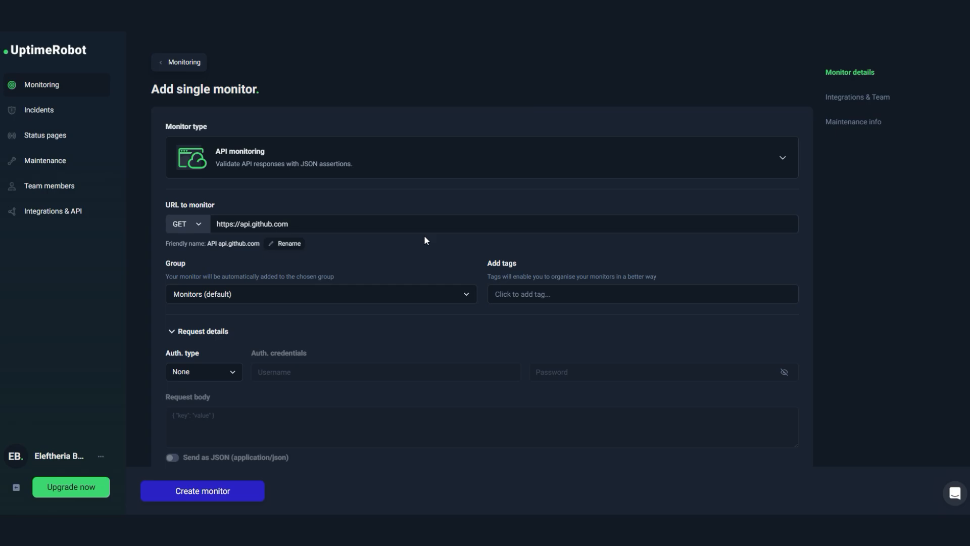
scroll(423, 240, down, 5)
scroll(266, 307, down, 2)
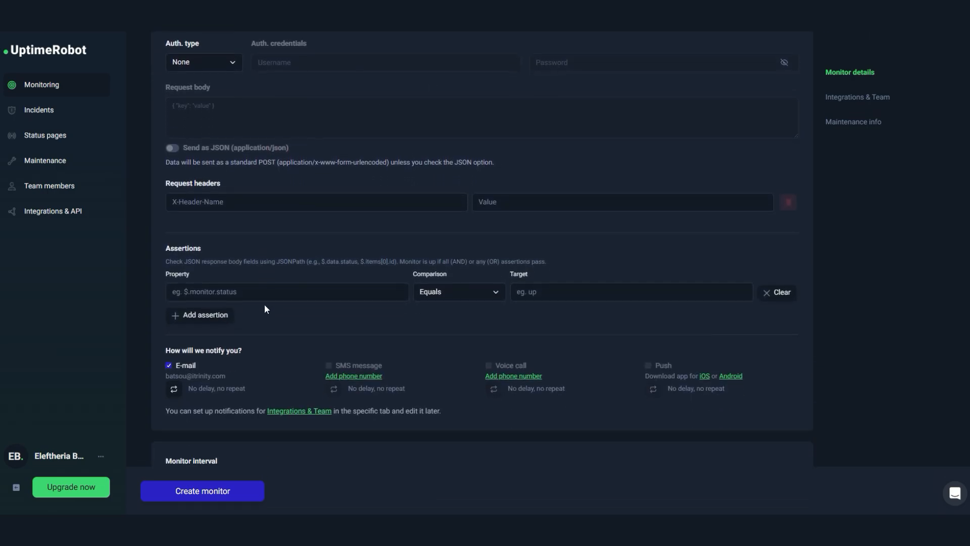
click(270, 293)
text($.current_user_url)
click(584, 293)
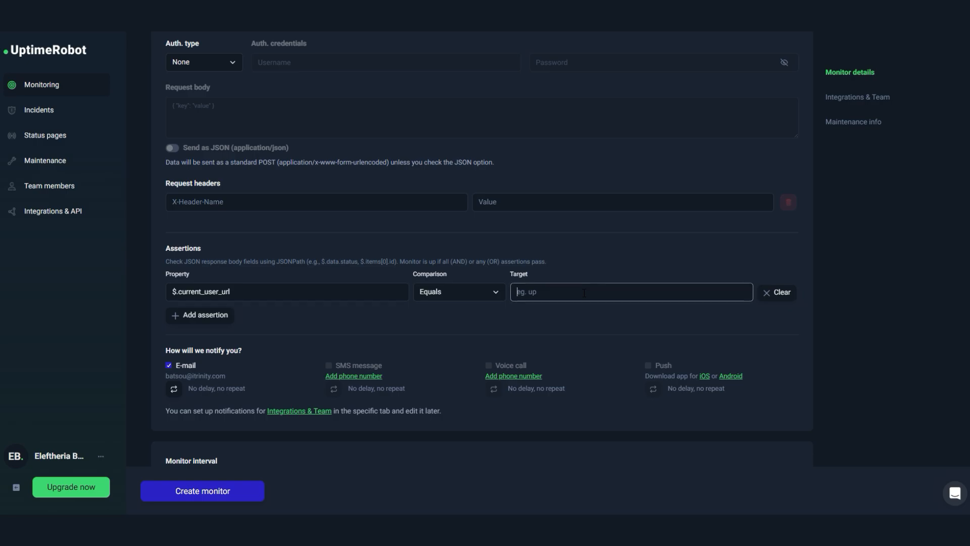
text(https://api.github.com/user)
click(651, 320)
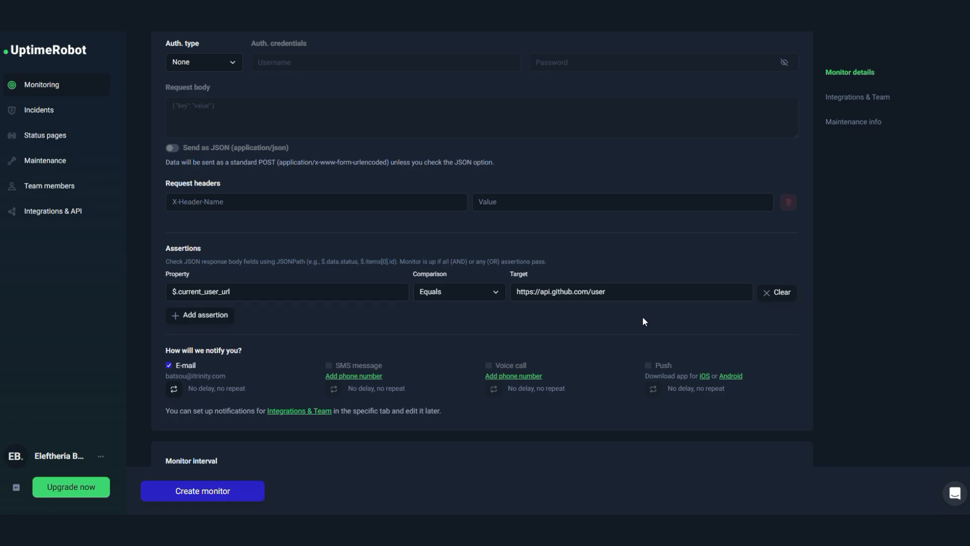
scroll(609, 351, down, 1)
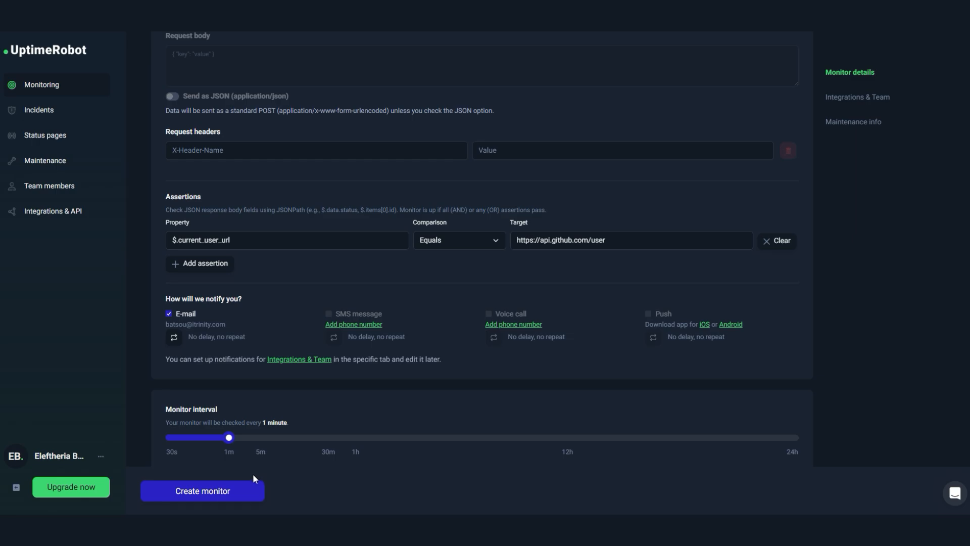
click(232, 491)
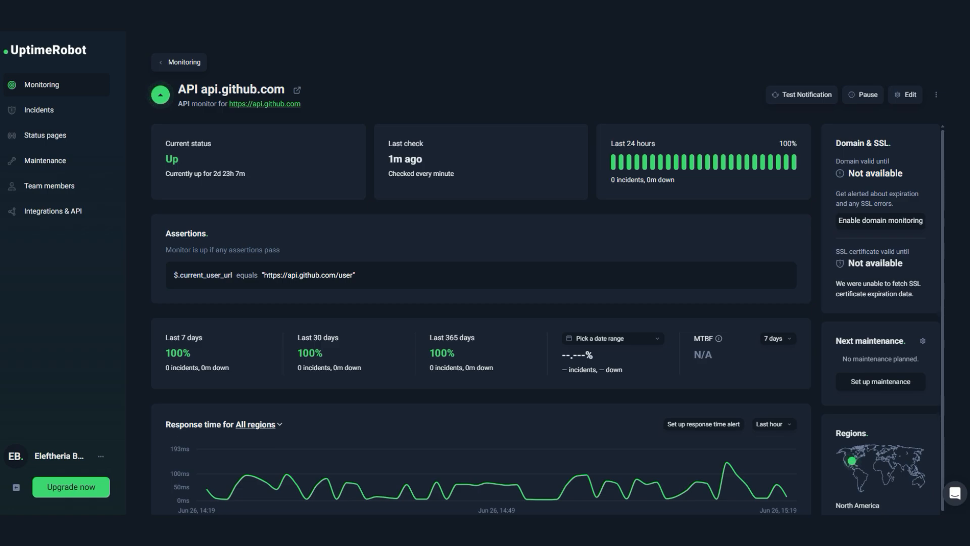
Review the api.github.com monitor's uptime statistics, response time chart and assertion.
scroll(571, 247, down, 4)
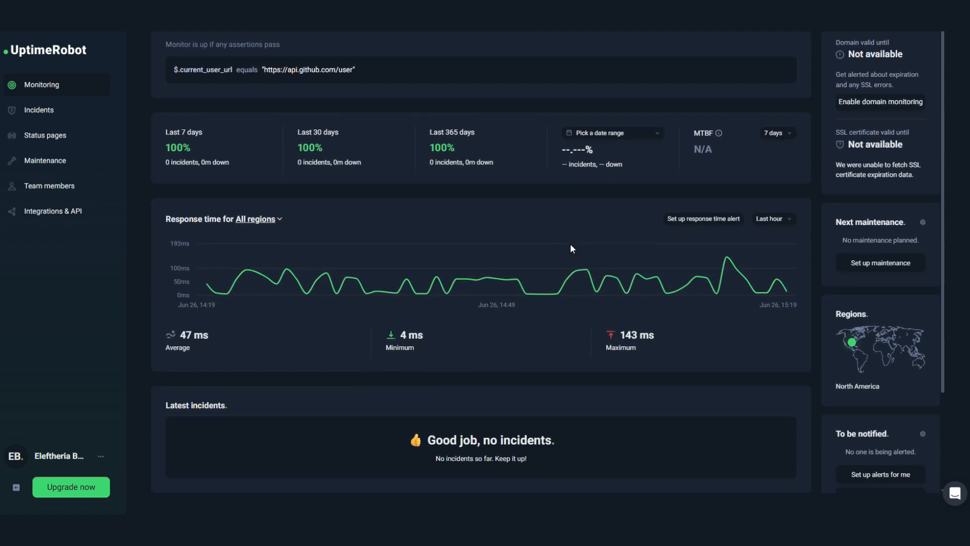
scroll(571, 248, up, 4)
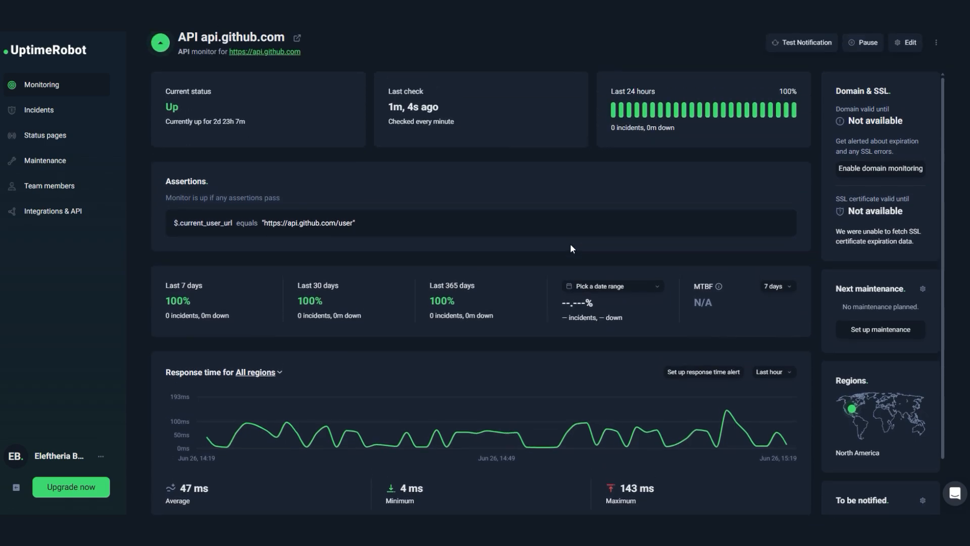
drag(364, 277, 164, 276)
click(154, 278)
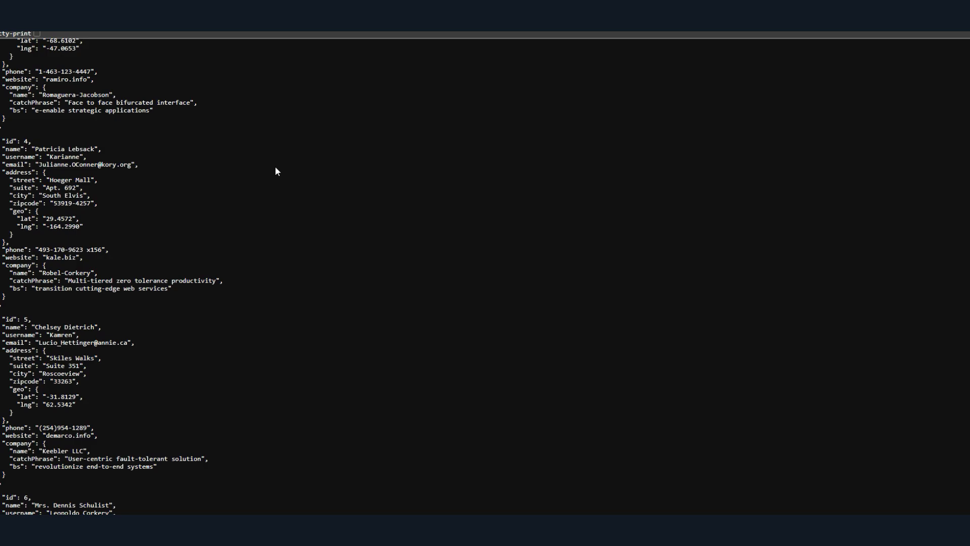
scroll(275, 167, up, 10)
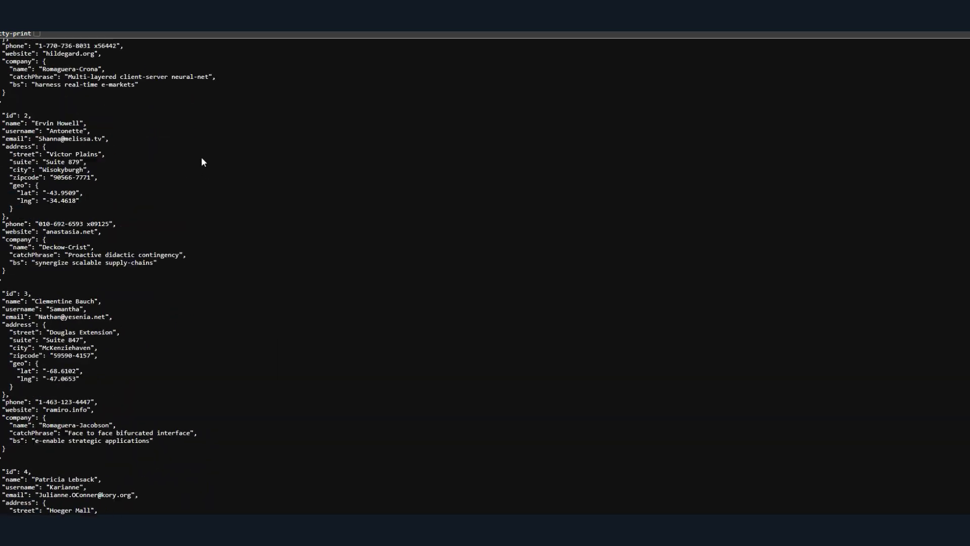
scroll(202, 162, up, 5)
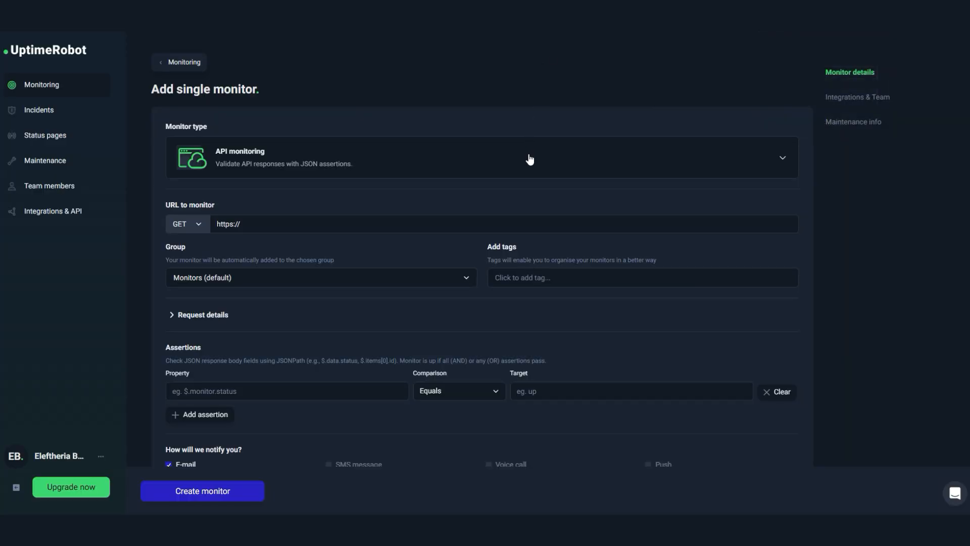
click(320, 220)
text(jsonplaceholder.typicode.com/users)
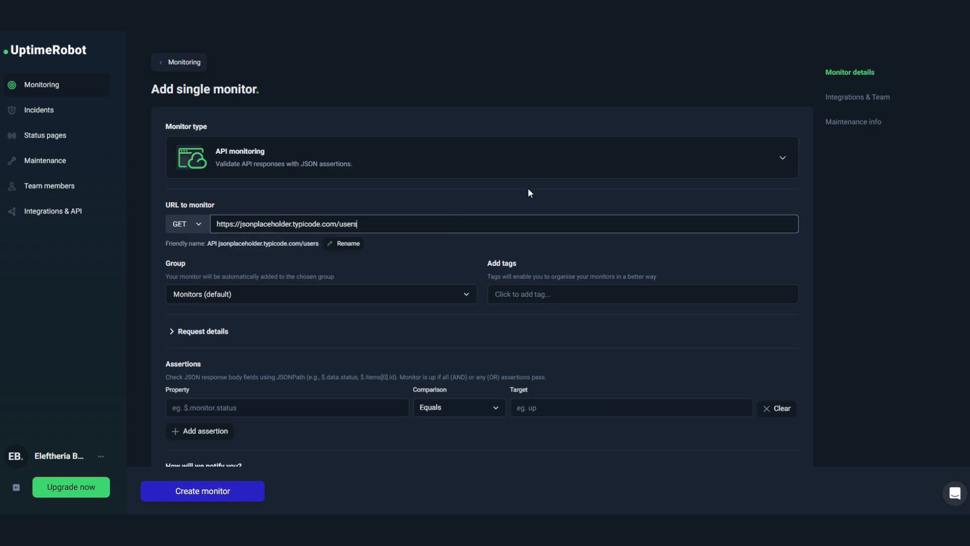
Add an assertion that $[0].name equals the first user's full name and create the monitor.
scroll(221, 360, down, 1)
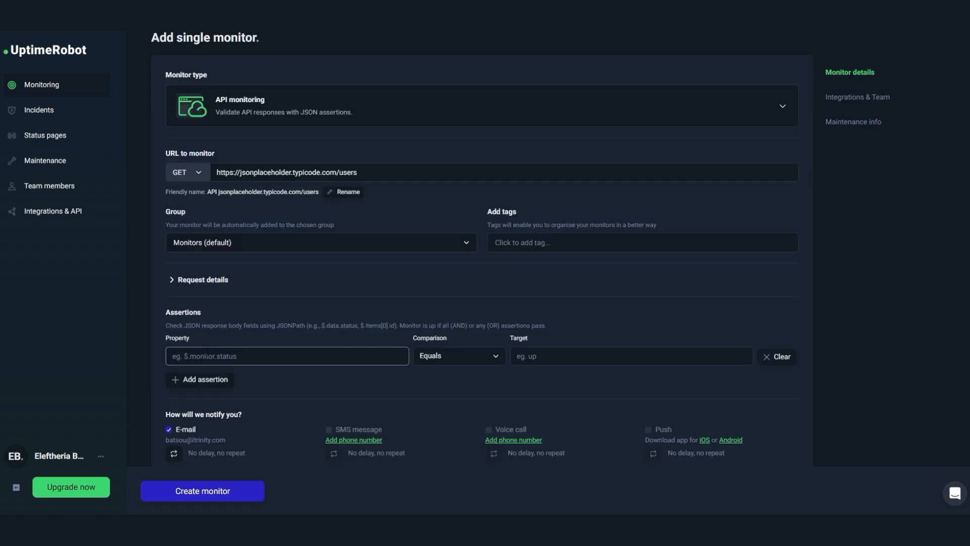
click(221, 360)
text($[0].name)
key(Tab)
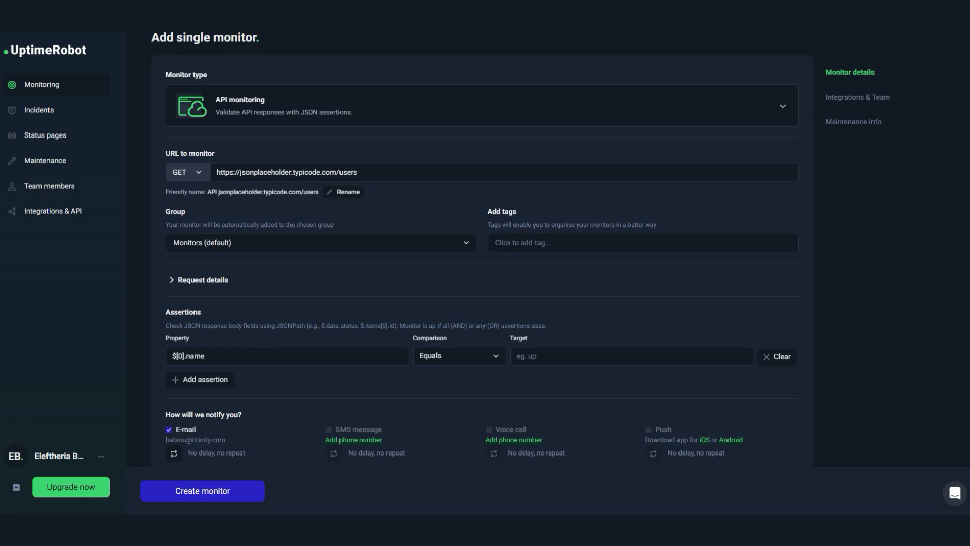
click(706, 356)
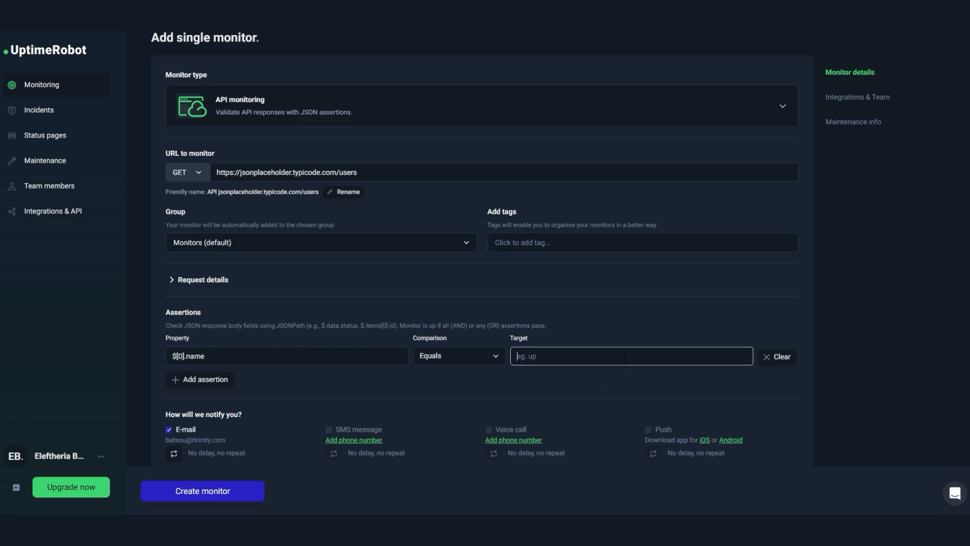
text(Leanne Graham)
click(625, 379)
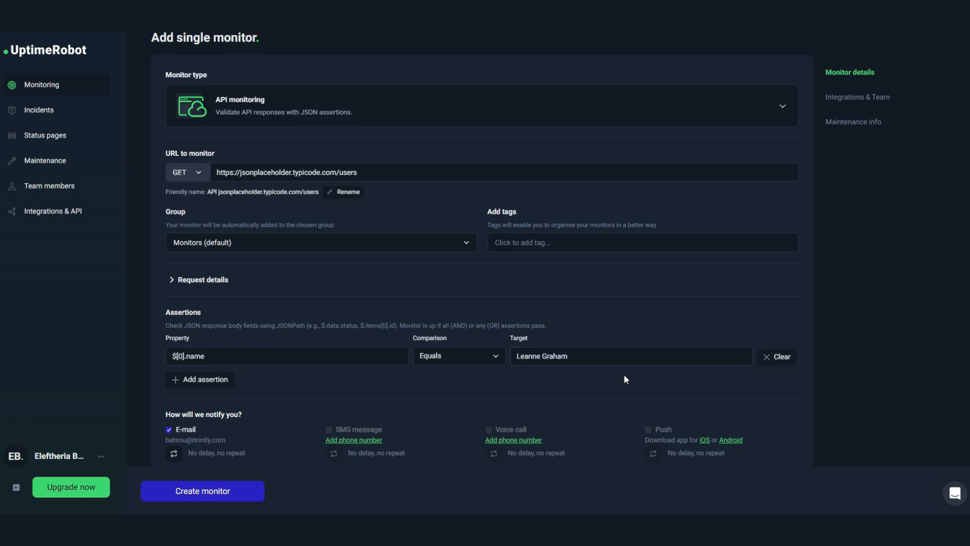
click(237, 494)
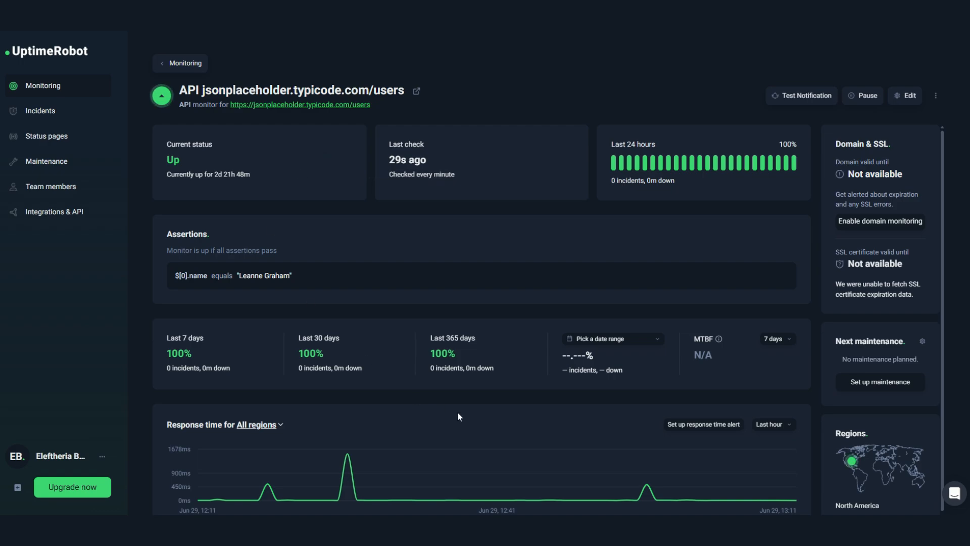
Review the assertion and current status of the jsonplaceholder.typicode.com/users monitor.
drag(294, 276, 153, 276)
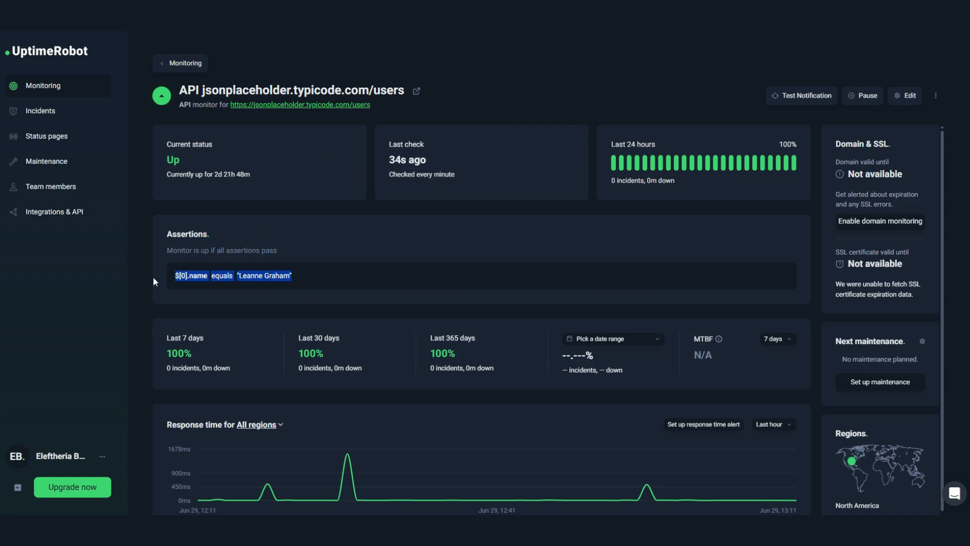
click(153, 276)
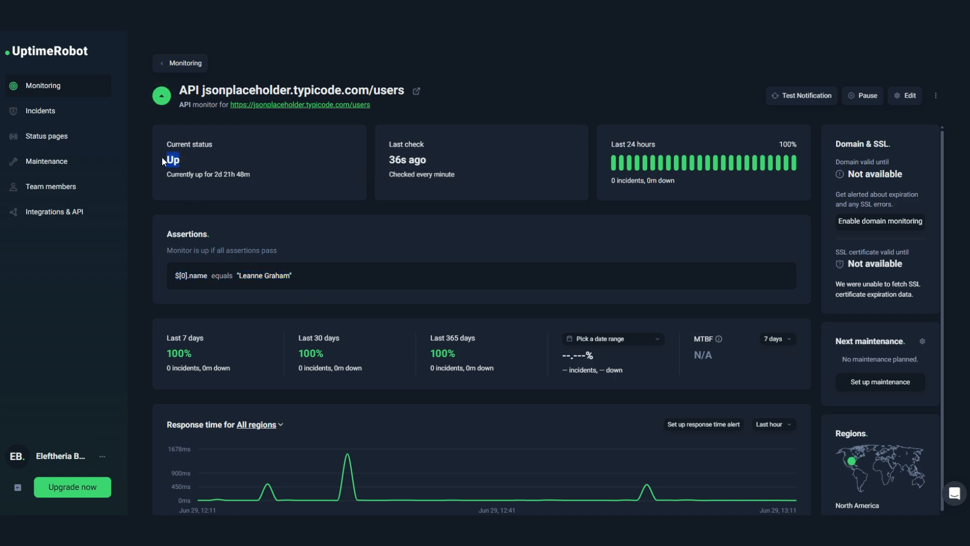
click(151, 166)
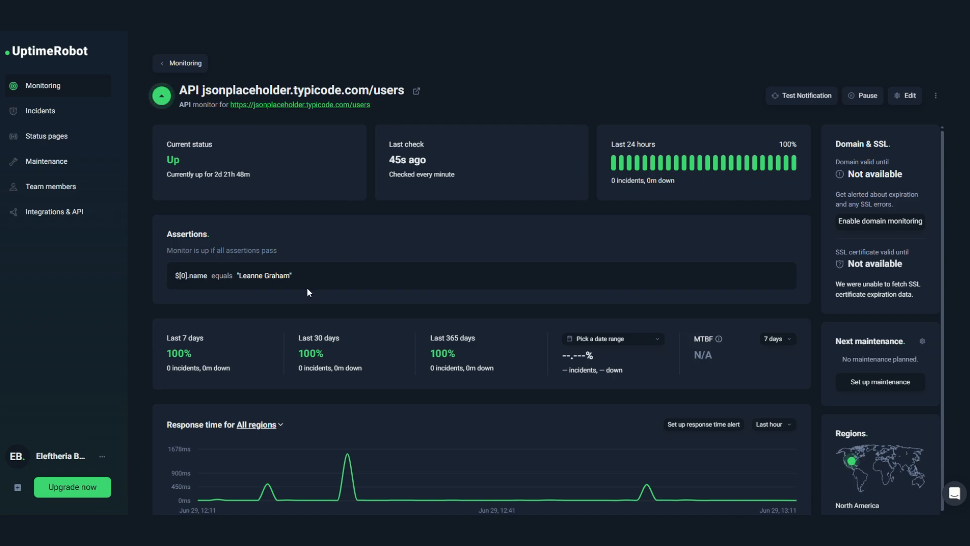